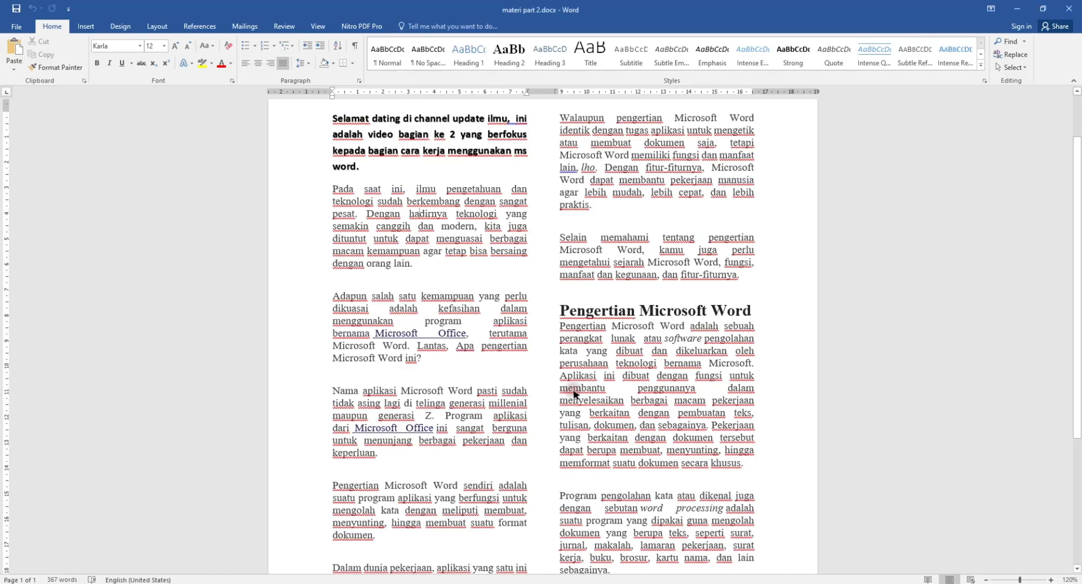
Lay out the entire document's text in one column and review the result across the pages
{"action": "scroll", "coordinate": [575, 383], "scroll_direction": "up", "scroll_amount": 3}
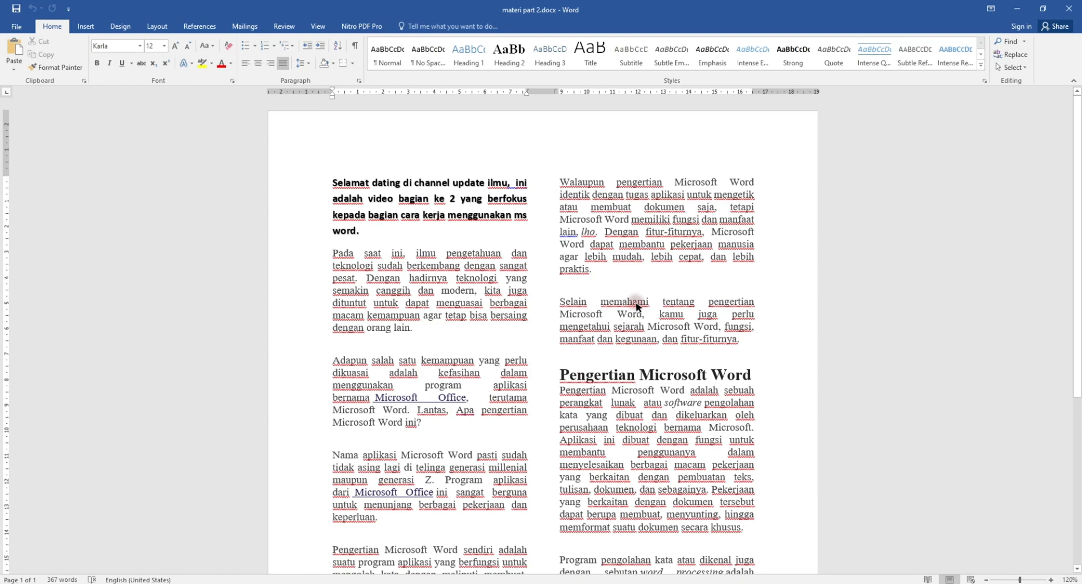
{"action": "left_click", "coordinate": [500, 212]}
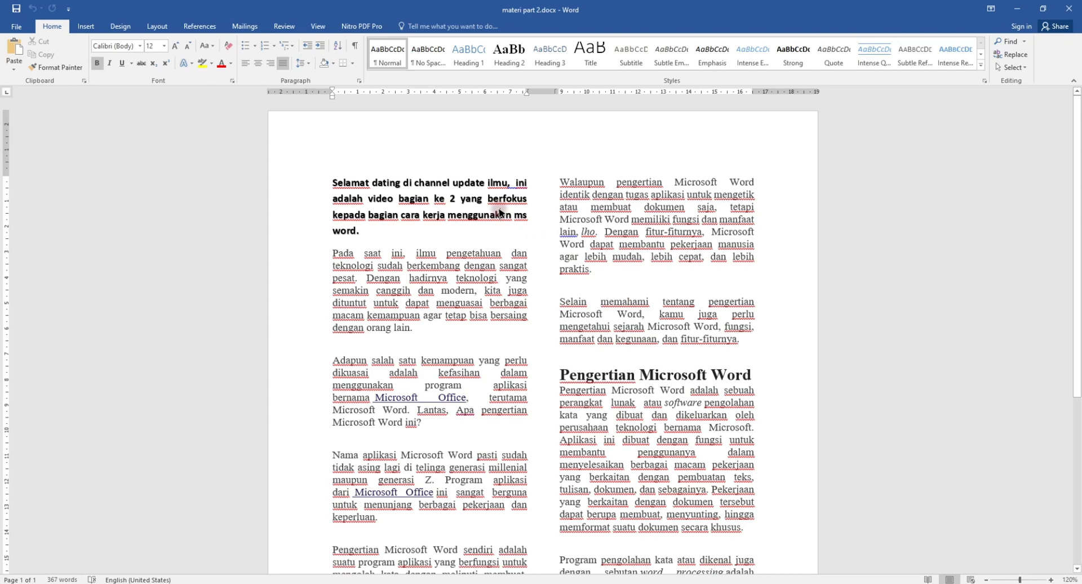
{"action": "key", "text": "ctrl+a"}
{"action": "left_click", "coordinate": [158, 26]}
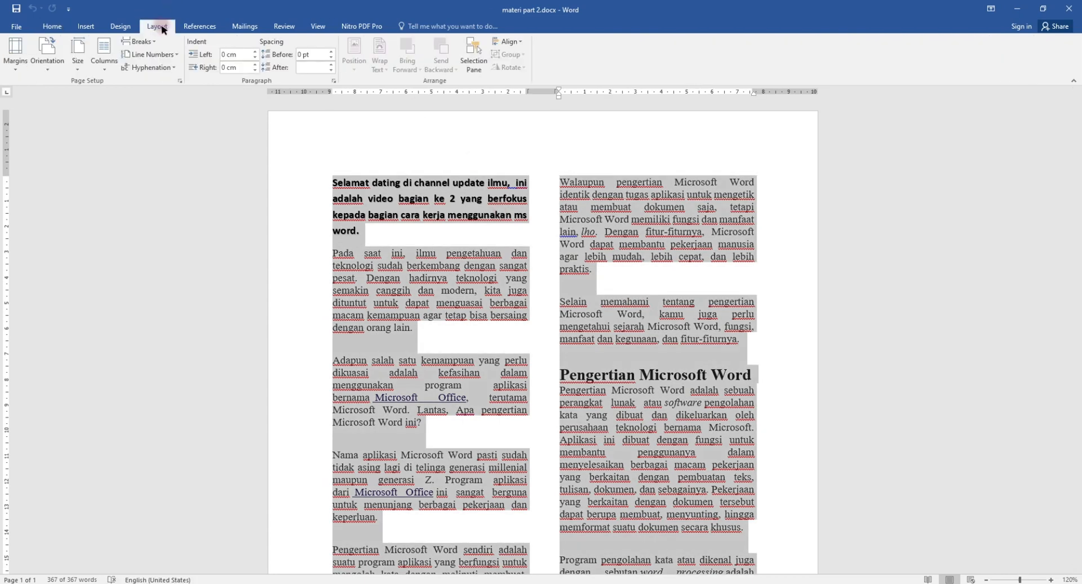
{"action": "left_click", "coordinate": [103, 56]}
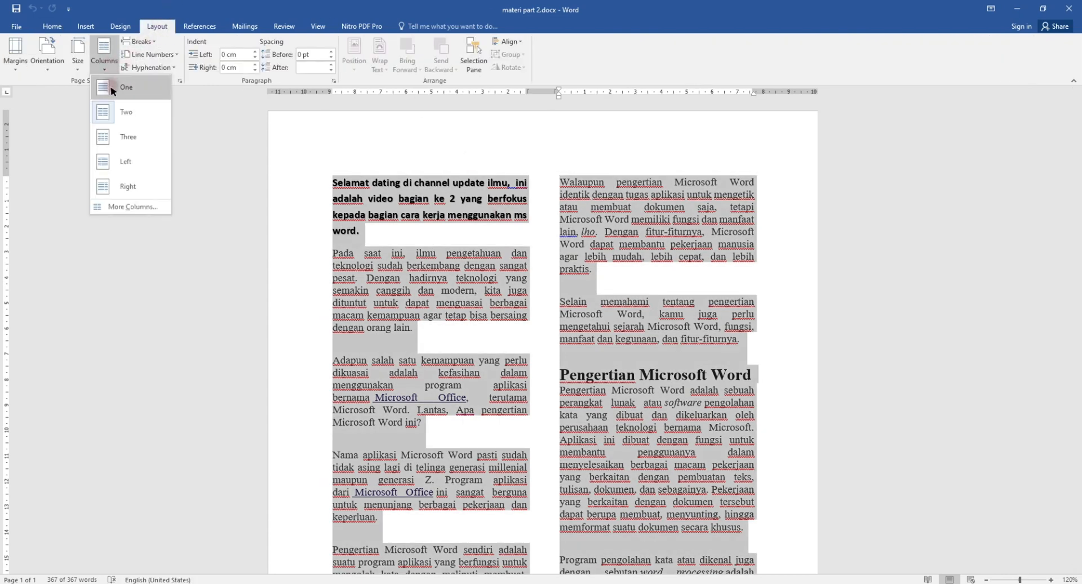
{"action": "left_click", "coordinate": [111, 91]}
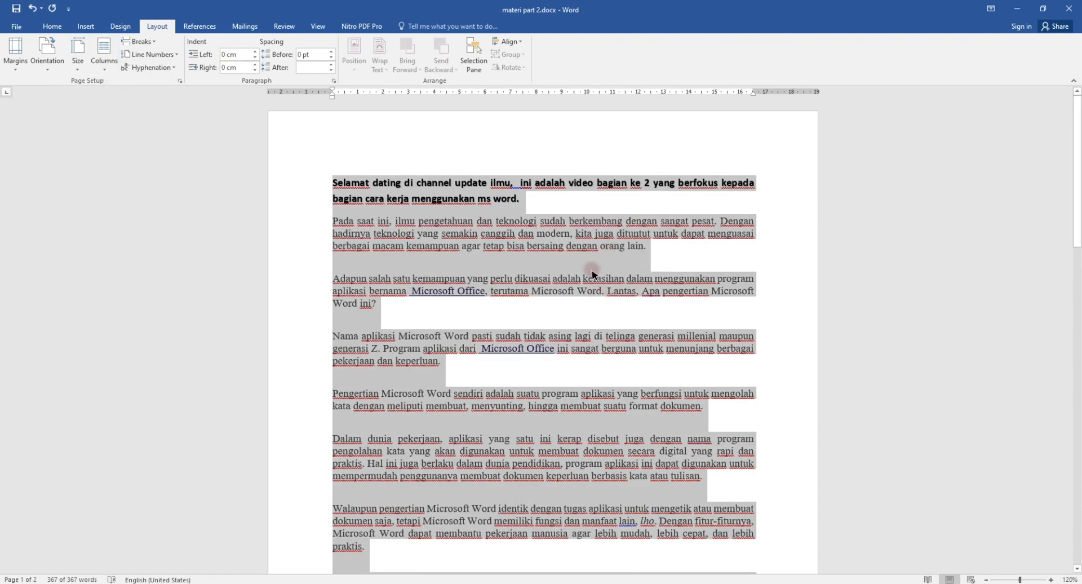
{"action": "left_click", "coordinate": [592, 274]}
{"action": "scroll", "coordinate": [580, 338], "scroll_direction": "down", "scroll_amount": 6}
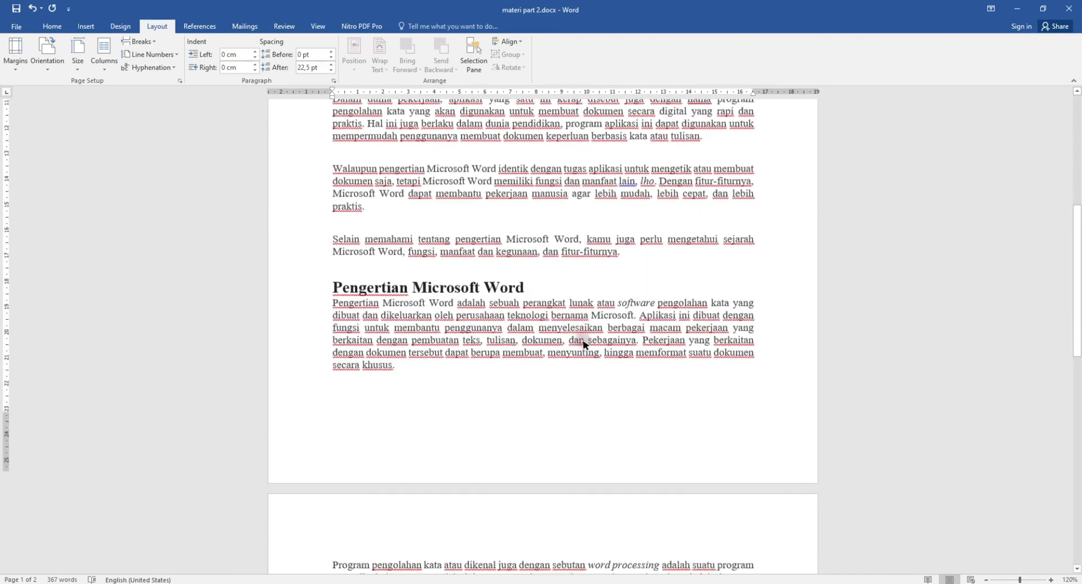
{"action": "scroll", "coordinate": [580, 341], "scroll_direction": "down", "scroll_amount": 8}
{"action": "scroll", "coordinate": [579, 354], "scroll_direction": "up", "scroll_amount": 9}
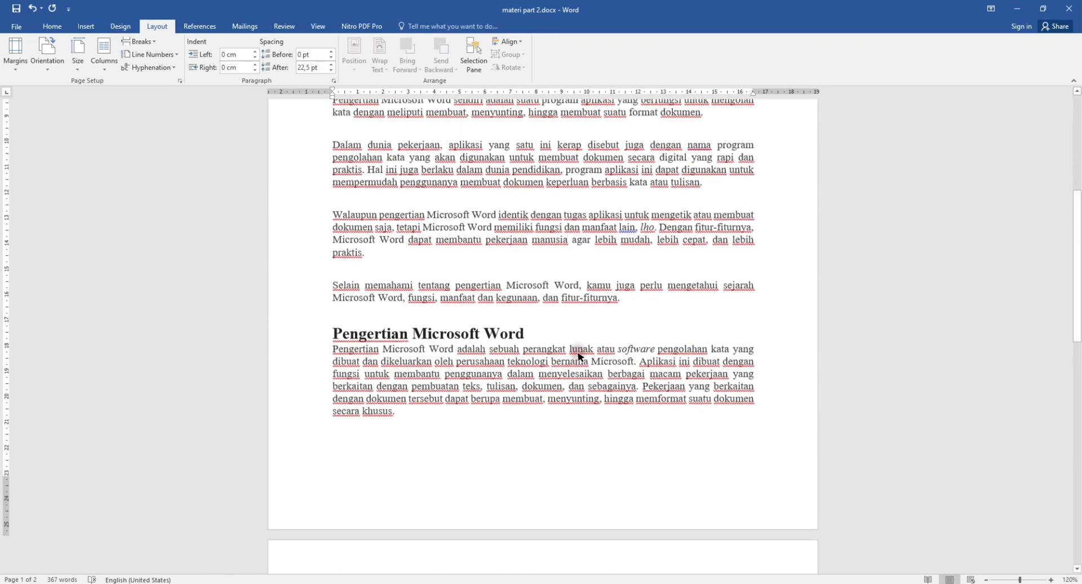
{"action": "scroll", "coordinate": [580, 355], "scroll_direction": "up", "scroll_amount": 8}
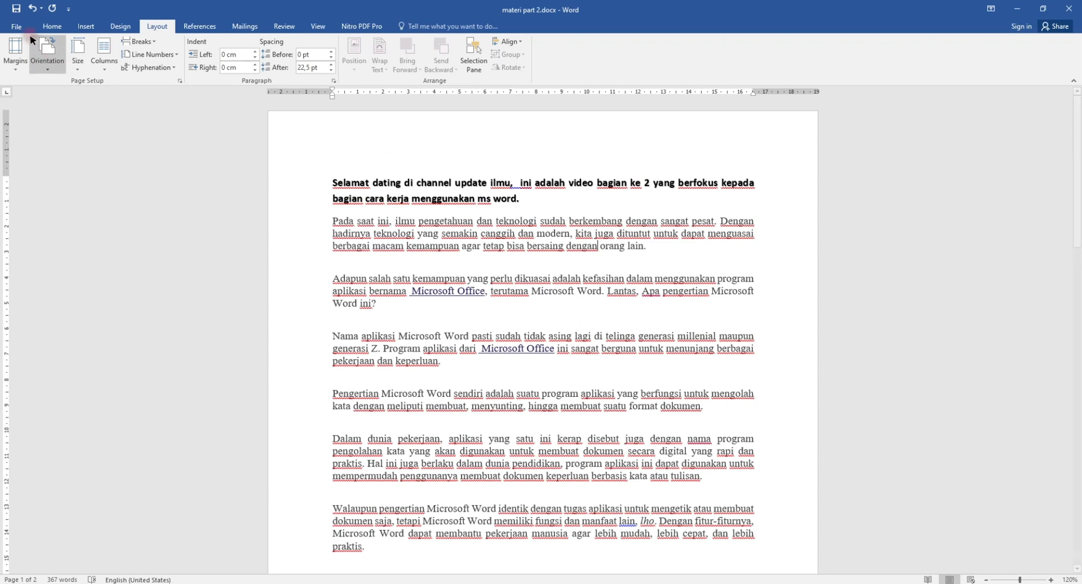
Insert the picture suami-istri.jpg from the Pictures folder at the end of the first body paragraph
{"action": "left_click", "coordinate": [49, 26]}
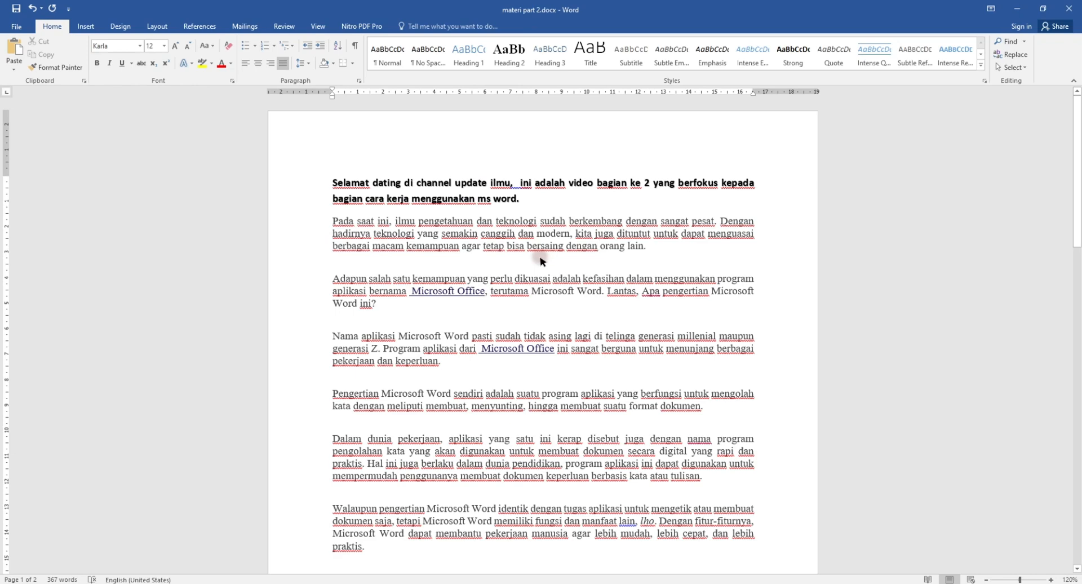
{"action": "left_click", "coordinate": [87, 27]}
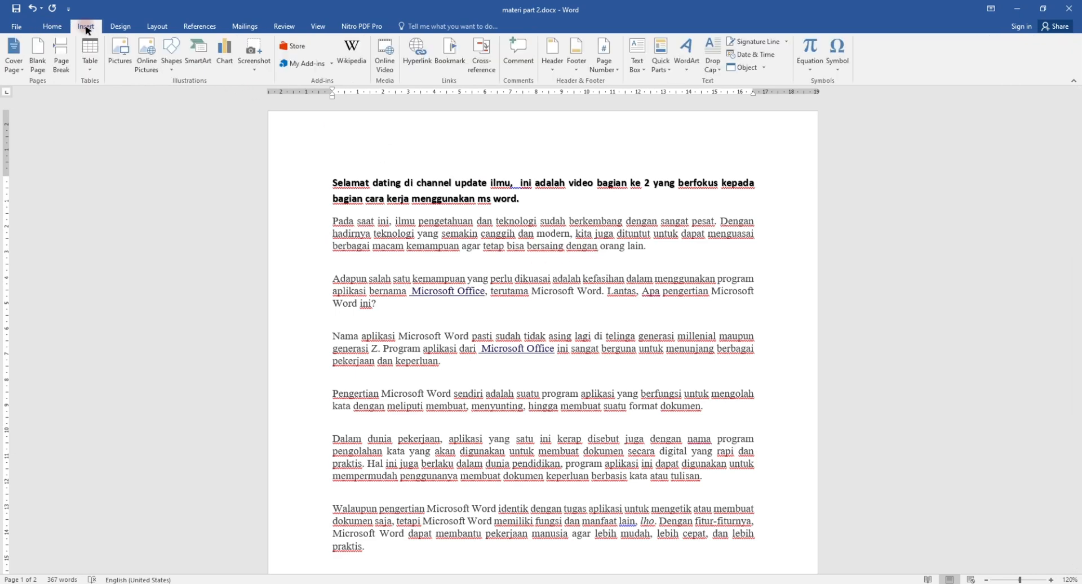
{"action": "left_click", "coordinate": [120, 62]}
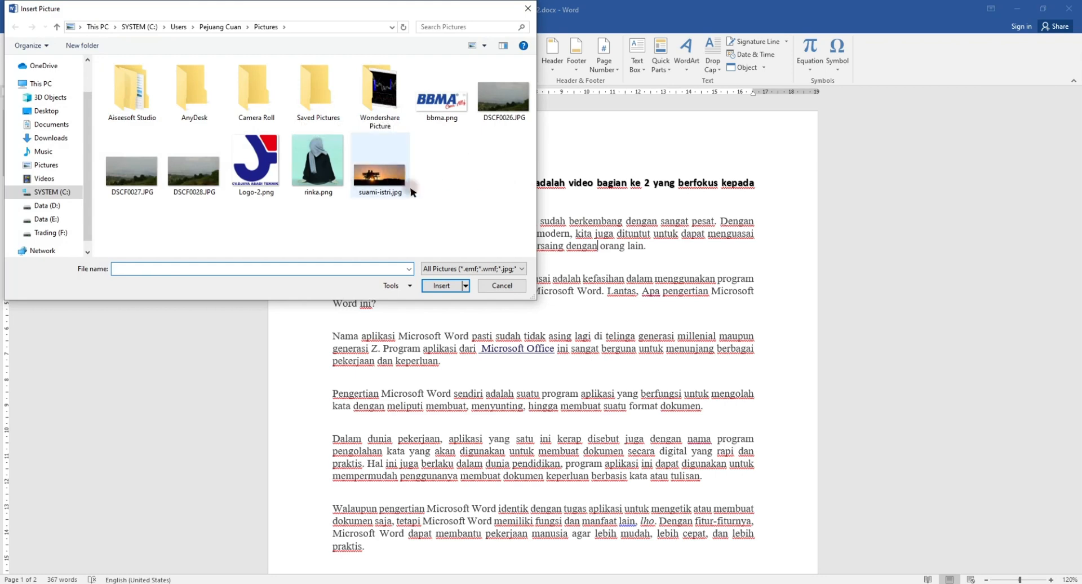
{"action": "left_click", "coordinate": [394, 182]}
{"action": "left_click", "coordinate": [453, 285]}
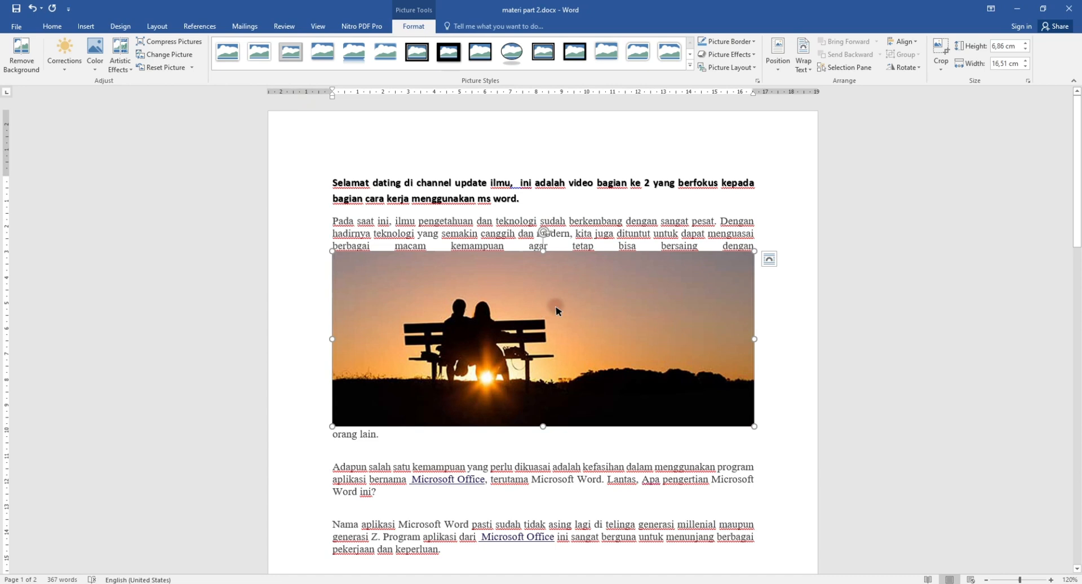
Look through the text wrapping options available for the inserted picture
{"action": "left_click_drag", "start_coordinate": [538, 316], "coordinate": [543, 309]}
{"action": "right_click", "coordinate": [533, 317]}
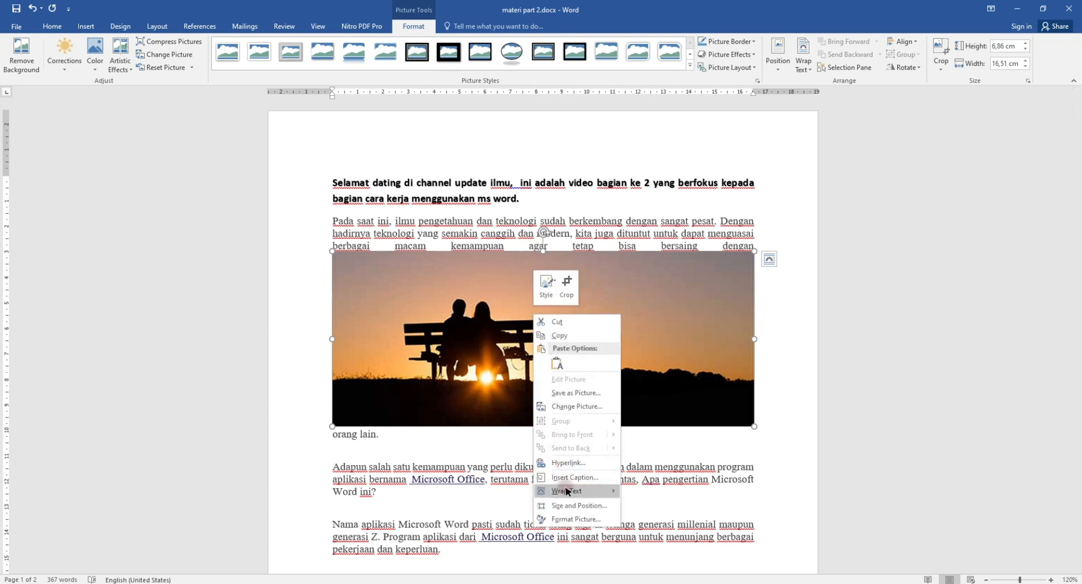
{"action": "mouse_move", "coordinate": [569, 491]}
{"action": "left_click", "coordinate": [649, 438]}
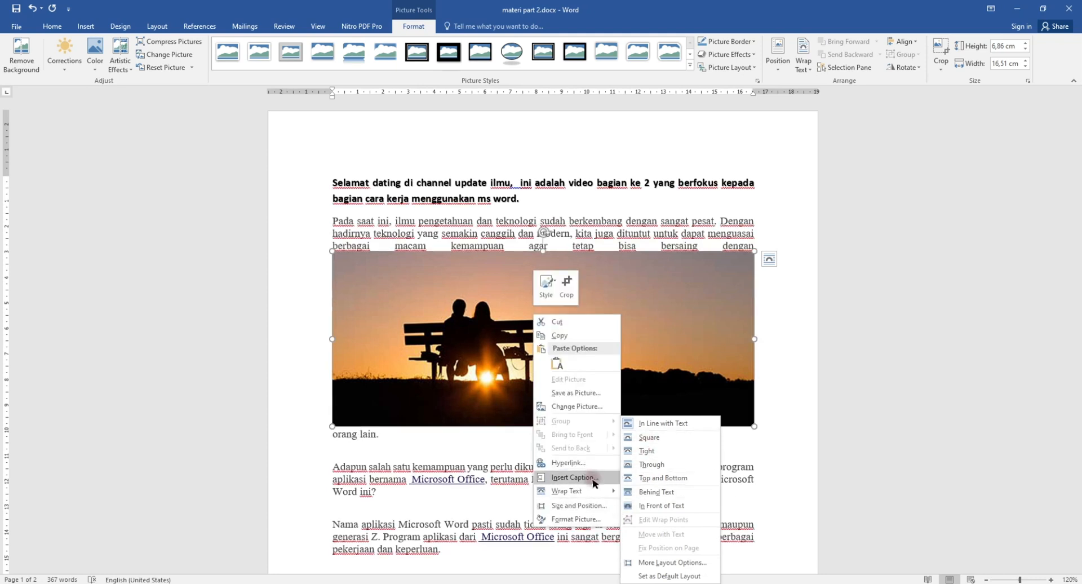
{"action": "left_click", "coordinate": [630, 289]}
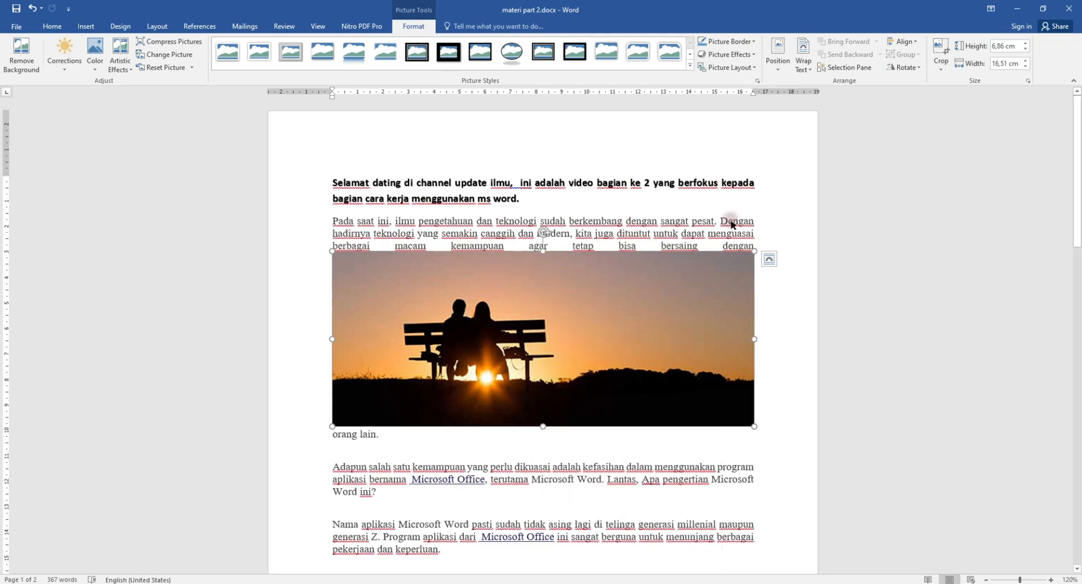
{"action": "left_click", "coordinate": [809, 71]}
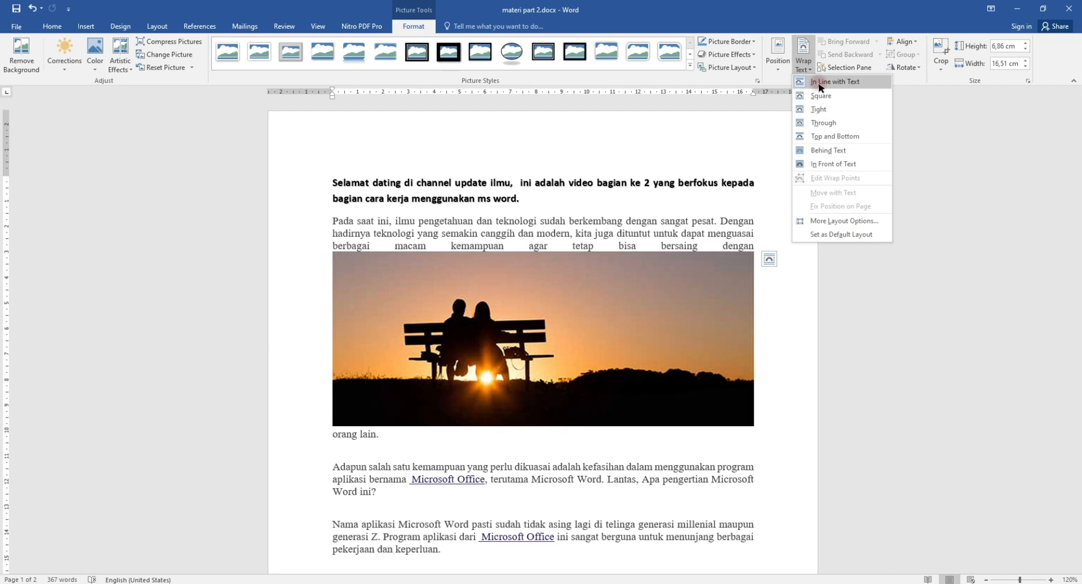
{"action": "left_click", "coordinate": [555, 305]}
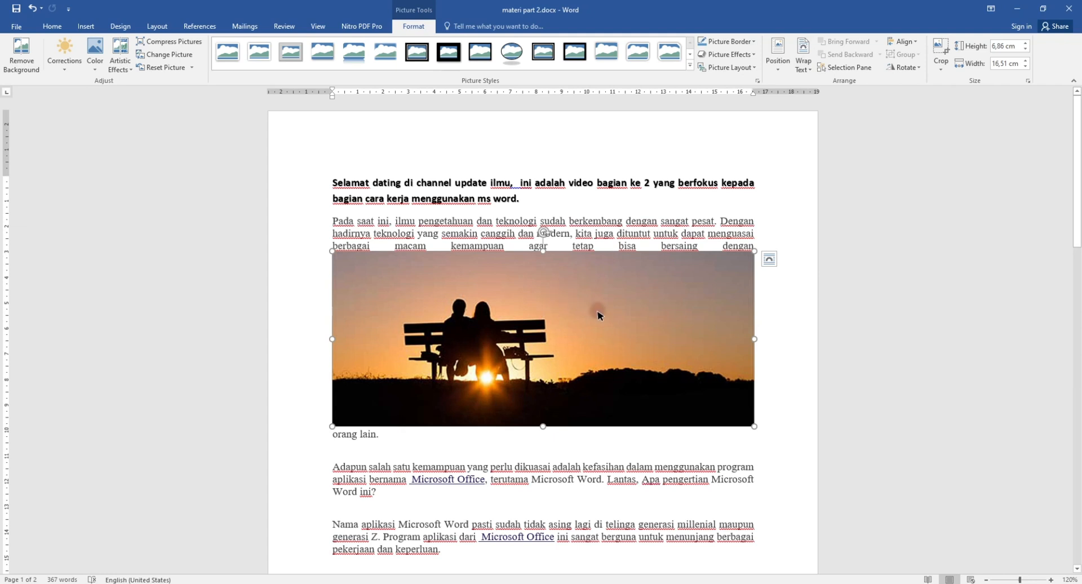
Shrink the inserted picture to about 8.6 cm wide and 4.67 cm high
{"action": "left_click_drag", "start_coordinate": [596, 310], "coordinate": [606, 267]}
{"action": "left_click_drag", "start_coordinate": [756, 339], "coordinate": [655, 338]}
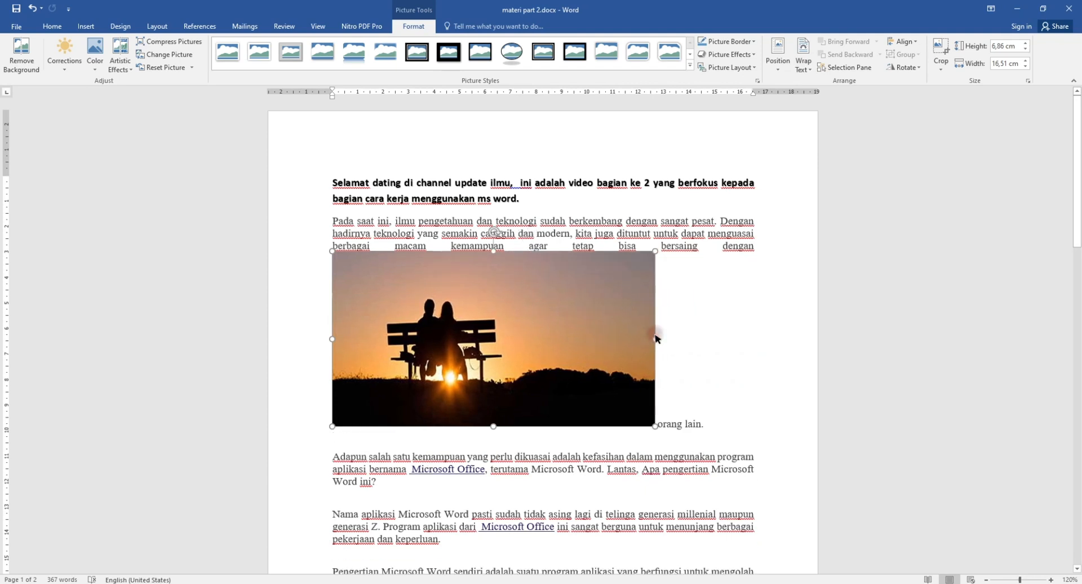
{"action": "left_click_drag", "start_coordinate": [654, 251], "coordinate": [524, 311]}
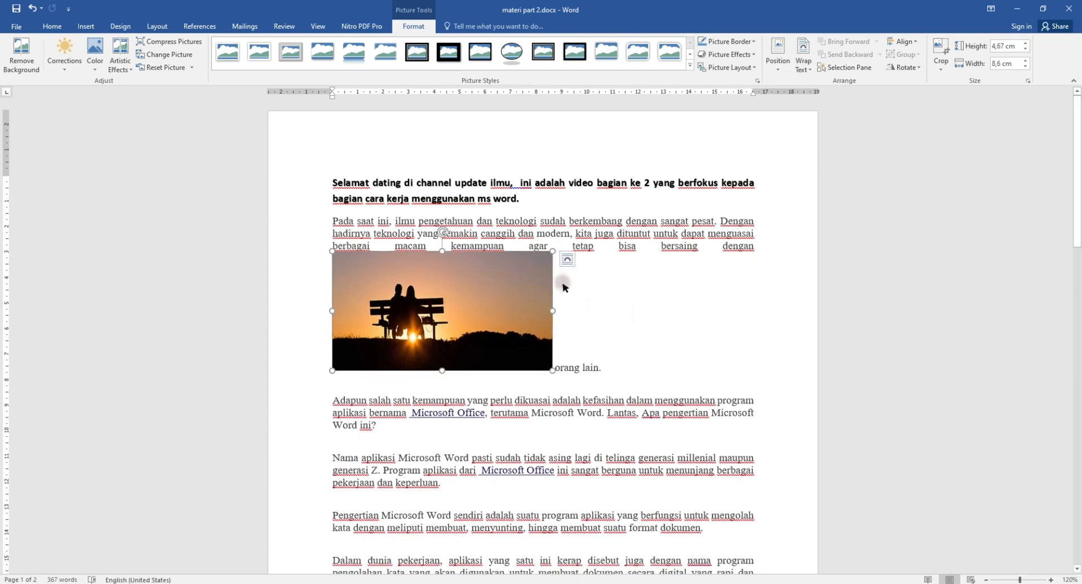
Set the picture's text wrapping to Square and place it mid-page among the opening paragraphs, stretched to about 6 cm high
{"action": "left_click", "coordinate": [808, 67]}
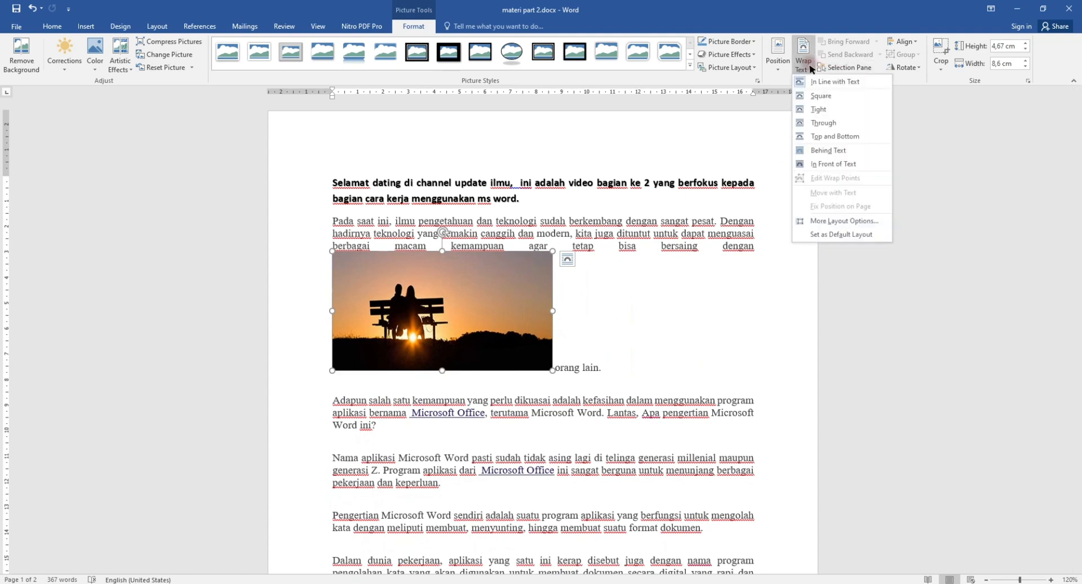
{"action": "left_click", "coordinate": [820, 97]}
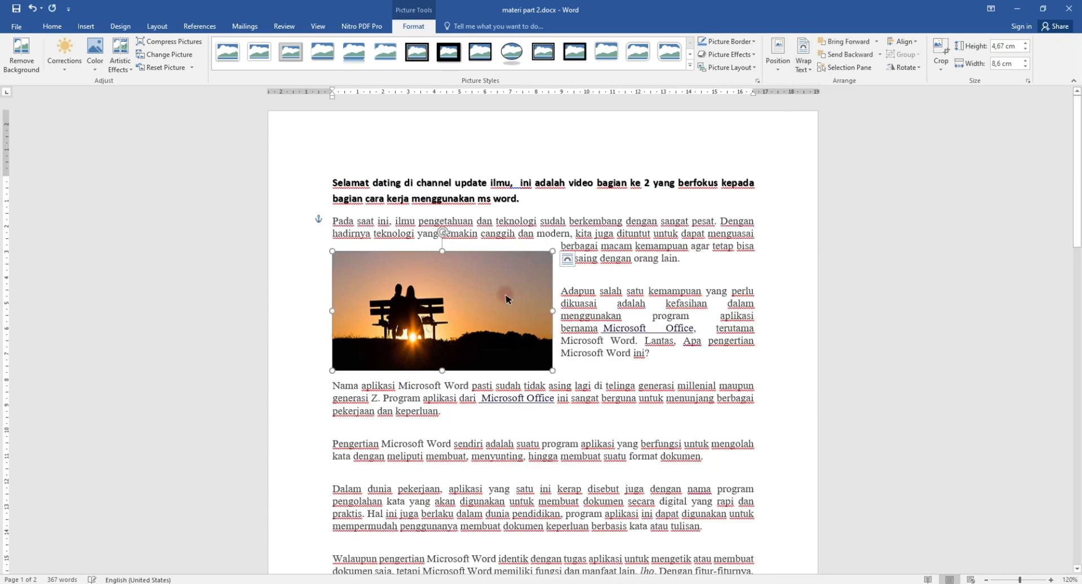
{"action": "left_click_drag", "start_coordinate": [479, 287], "coordinate": [552, 280]}
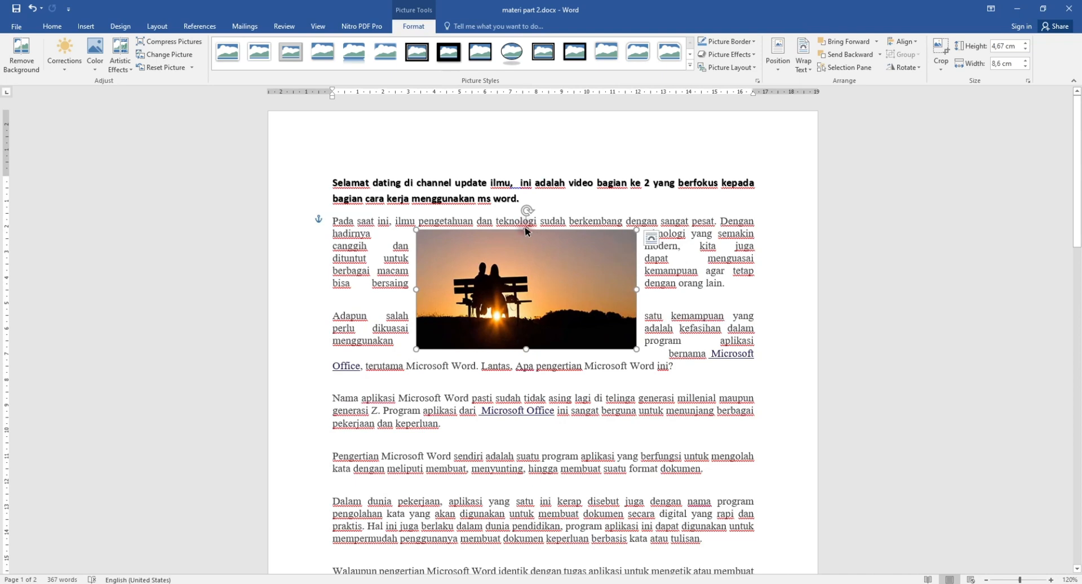
{"action": "left_click_drag", "start_coordinate": [526, 229], "coordinate": [560, 297]}
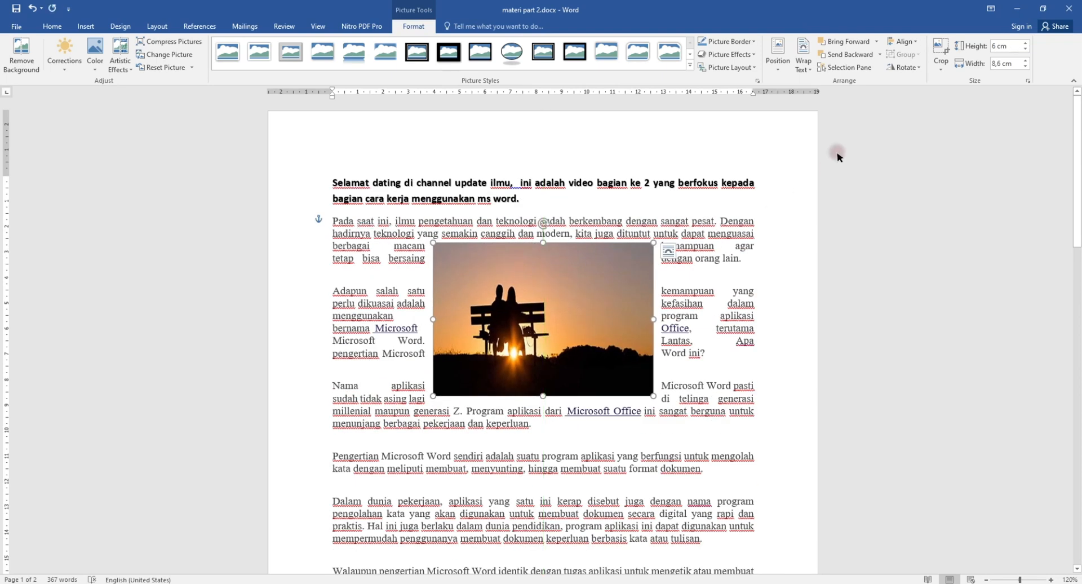
Change the picture's wrapping to Tight and move it down between the second and third body paragraphs
{"action": "left_click", "coordinate": [803, 63]}
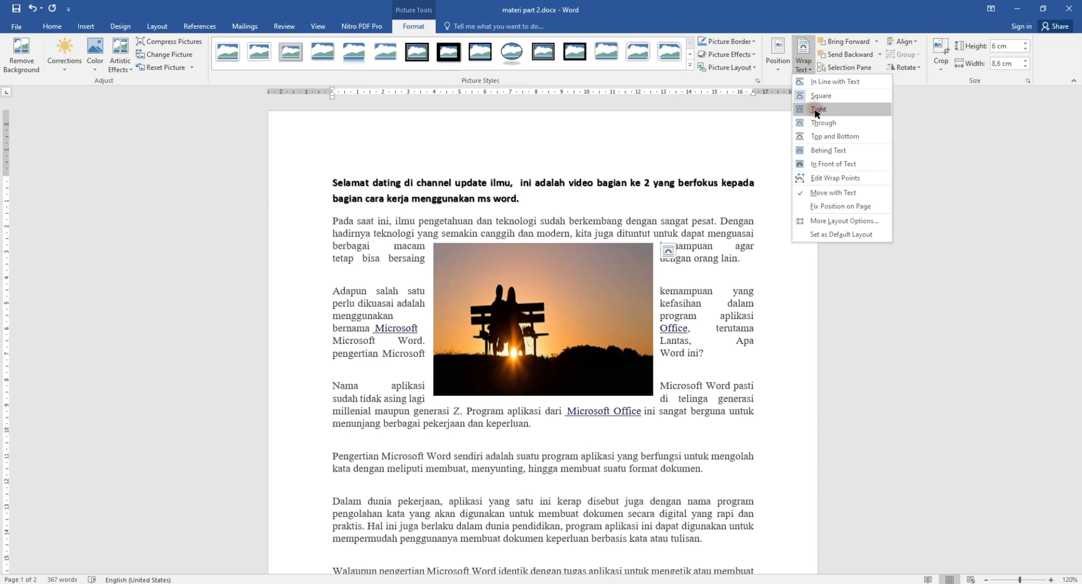
{"action": "left_click", "coordinate": [815, 110]}
{"action": "left_click_drag", "start_coordinate": [575, 297], "coordinate": [545, 381]}
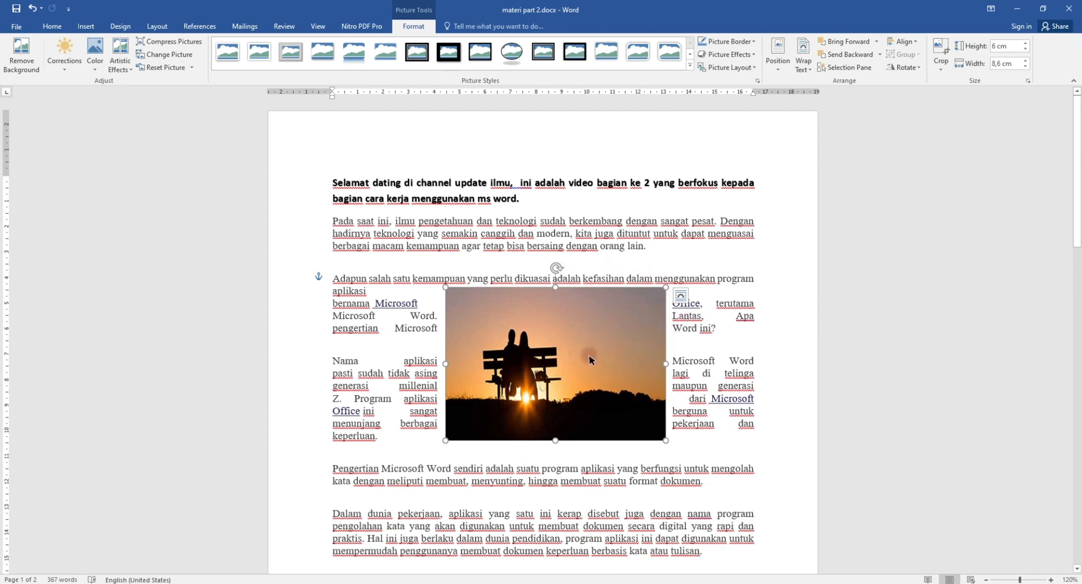
Place the picture Behind Text over the opening bold paragraph and enlarge it to about 9.89 by 6.89 cm
{"action": "left_click", "coordinate": [803, 62]}
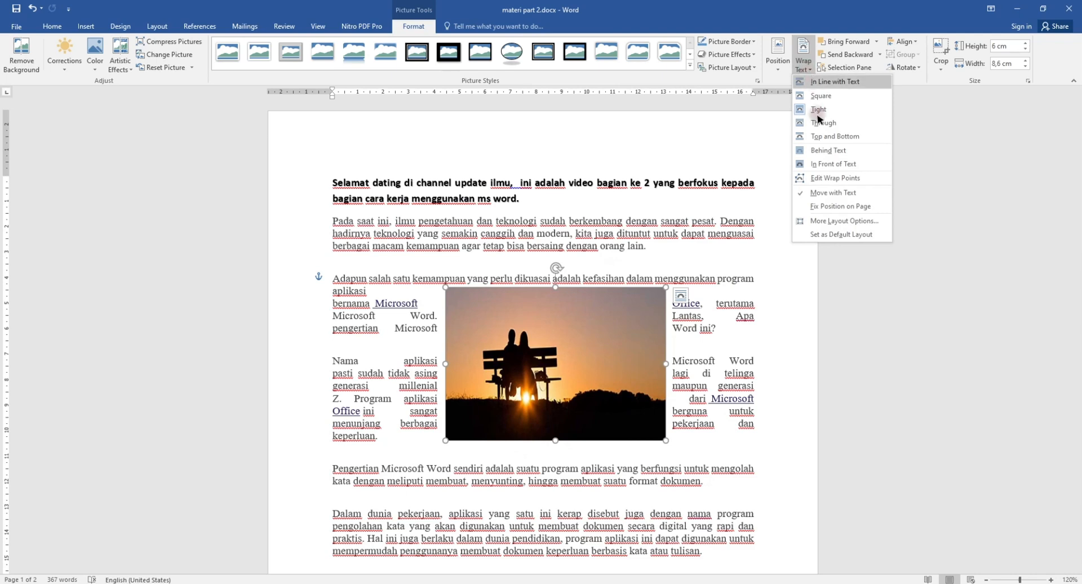
{"action": "left_click", "coordinate": [823, 153]}
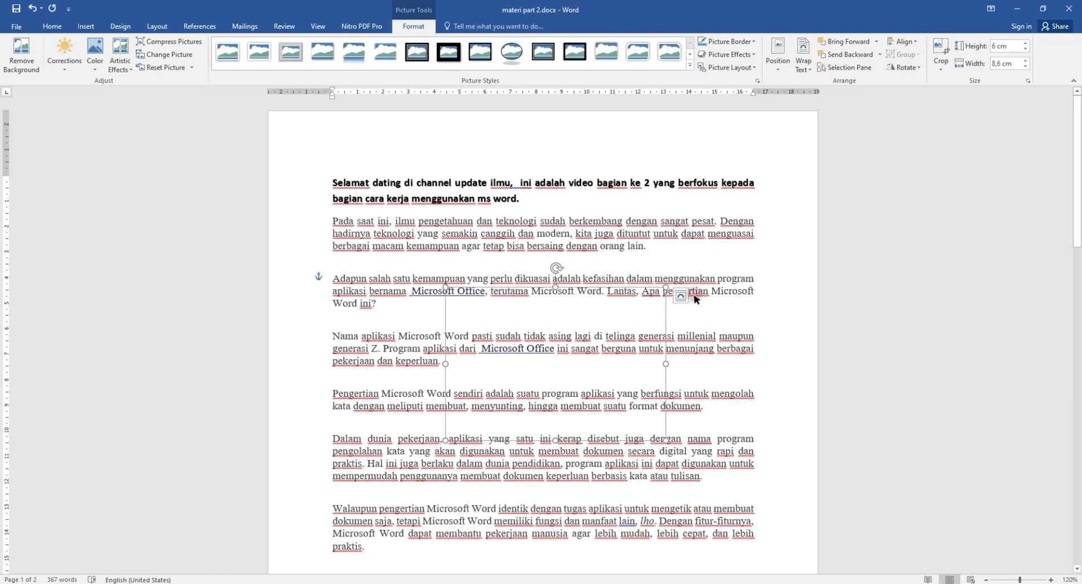
{"action": "left_click_drag", "start_coordinate": [618, 313], "coordinate": [506, 165]}
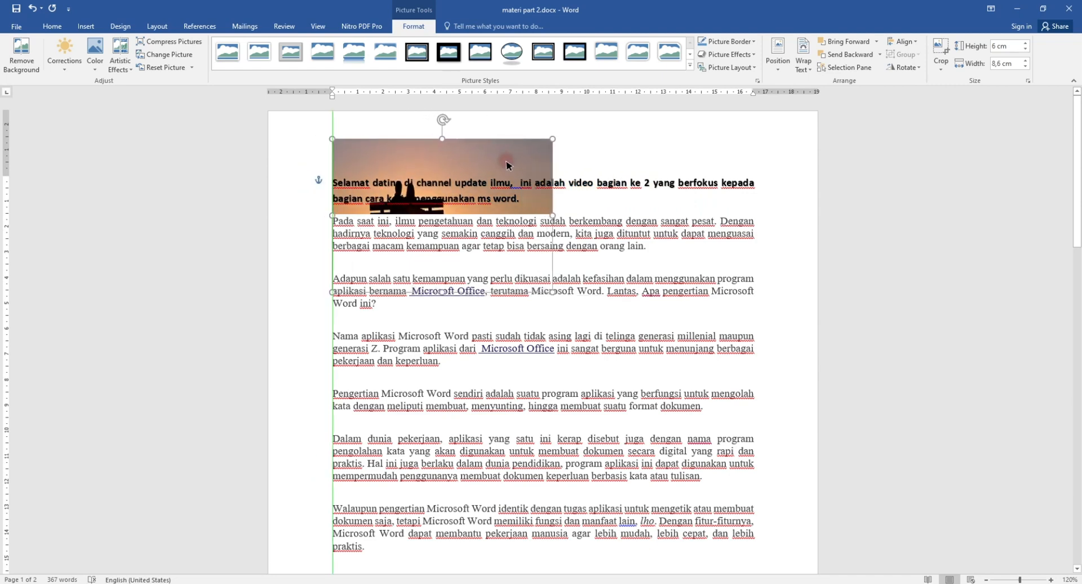
{"action": "left_click_drag", "start_coordinate": [552, 293], "coordinate": [565, 317]}
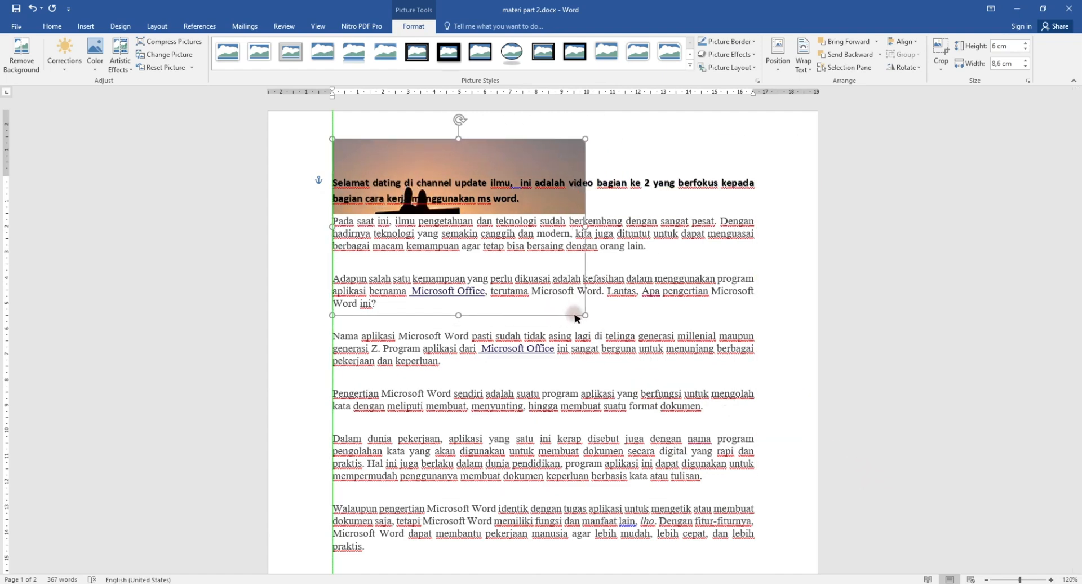
Set the picture's wrapping to In Front of Text and move it down over the body paragraphs
{"action": "left_click", "coordinate": [806, 67]}
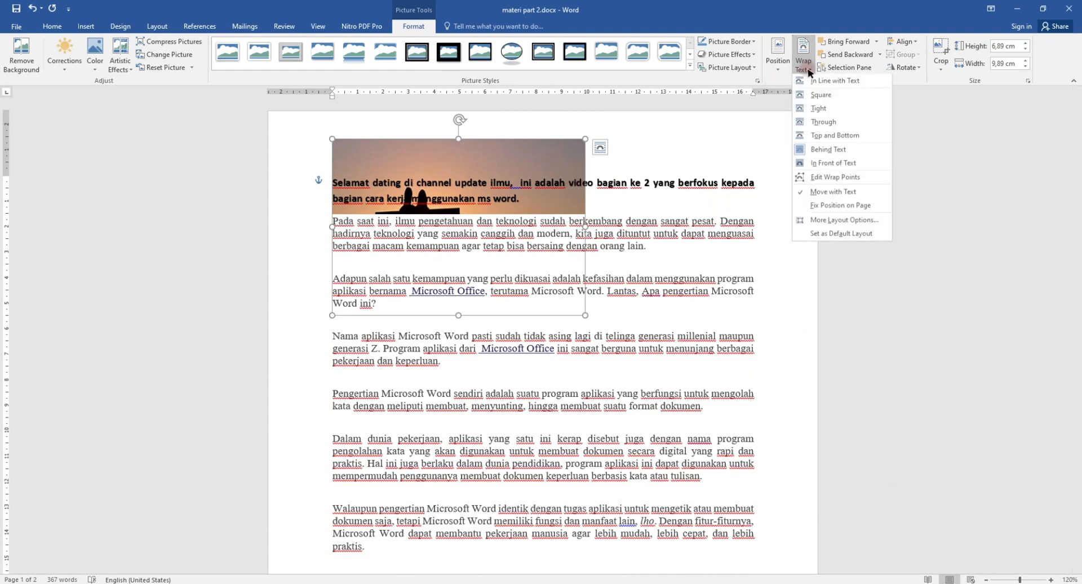
{"action": "left_click", "coordinate": [817, 164]}
{"action": "left_click_drag", "start_coordinate": [443, 212], "coordinate": [541, 396]}
{"action": "scroll", "coordinate": [607, 400], "scroll_direction": "down", "scroll_amount": 1}
{"action": "scroll", "coordinate": [607, 400], "scroll_direction": "down", "scroll_amount": 4}
{"action": "left_click_drag", "start_coordinate": [543, 235], "coordinate": [570, 333]}
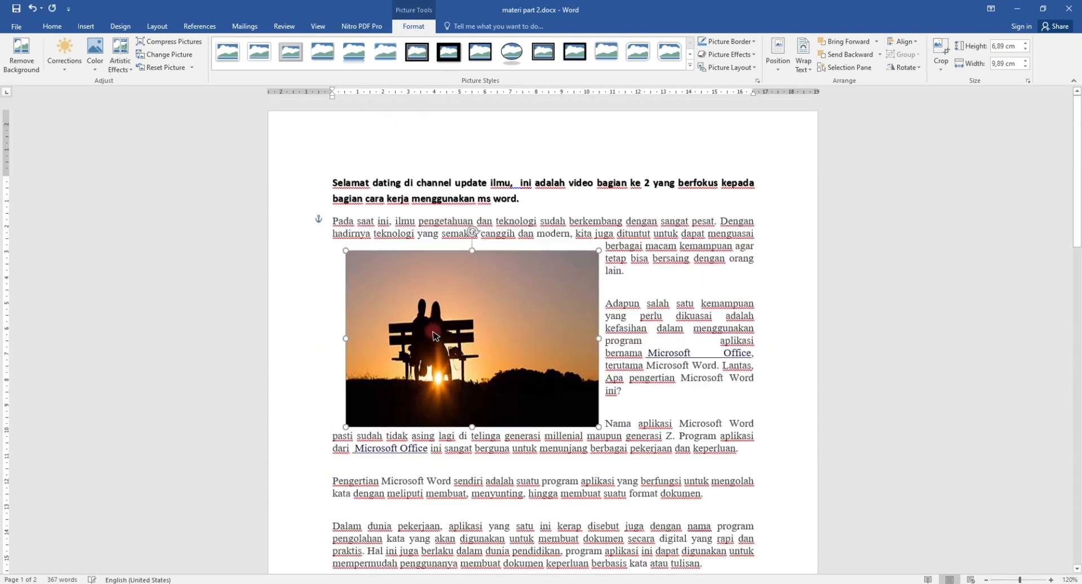
Set the picture's wrapping to Through and align it with the left margin just below the first paragraph's opening line
{"action": "left_click_drag", "start_coordinate": [437, 329], "coordinate": [424, 327]}
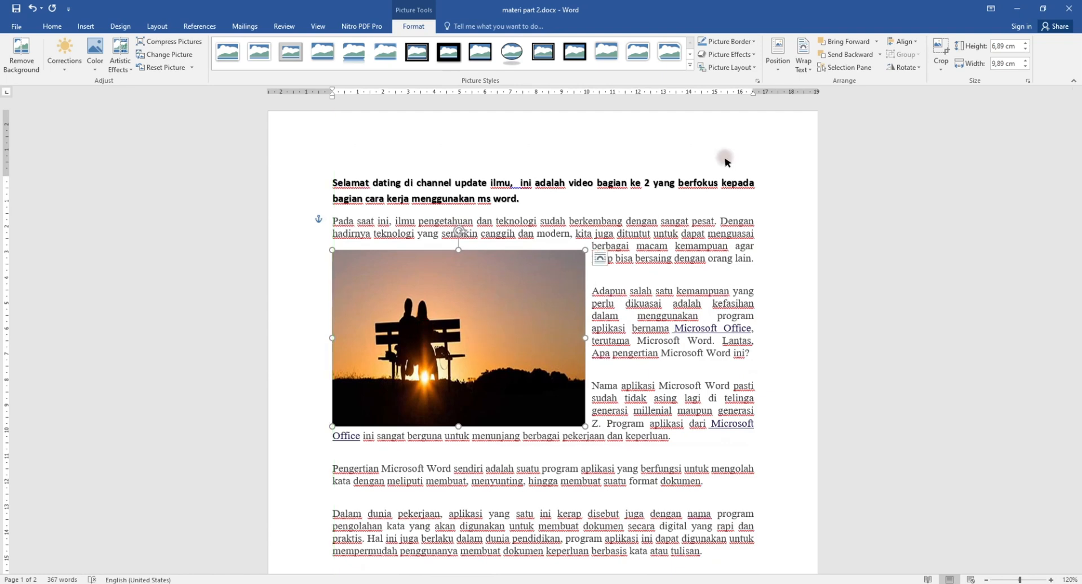
{"action": "left_click", "coordinate": [802, 65]}
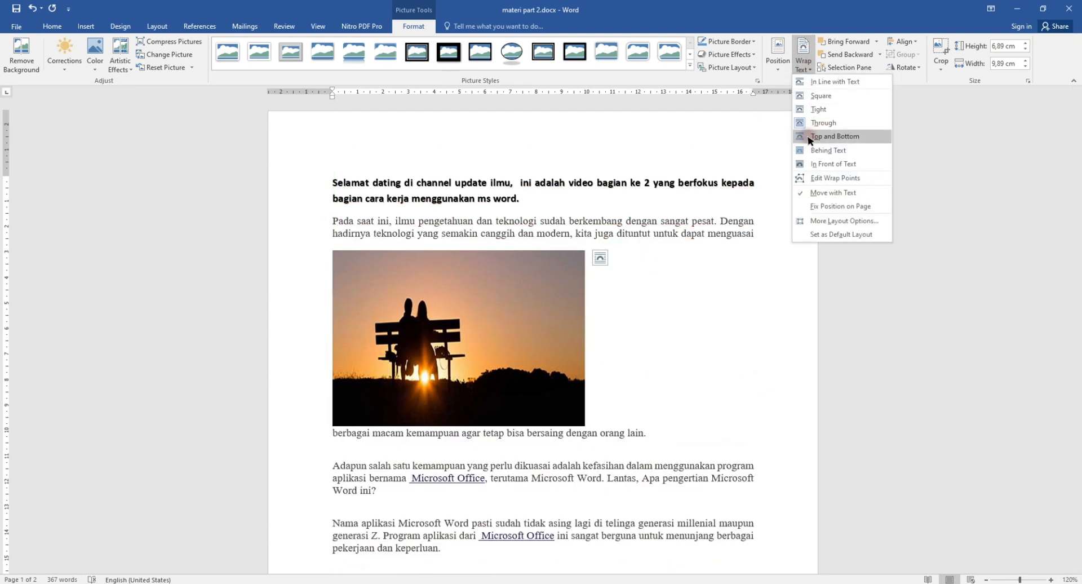
{"action": "left_click", "coordinate": [821, 123]}
{"action": "mouse_move", "coordinate": [504, 273]}
{"action": "left_mouse_down"}
{"action": "mouse_move", "coordinate": [569, 241]}
{"action": "mouse_move", "coordinate": [466, 294]}
{"action": "mouse_move", "coordinate": [499, 275]}
{"action": "left_mouse_up"}
Change the picture's text wrapping to Behind Text
{"action": "left_click", "coordinate": [802, 64]}
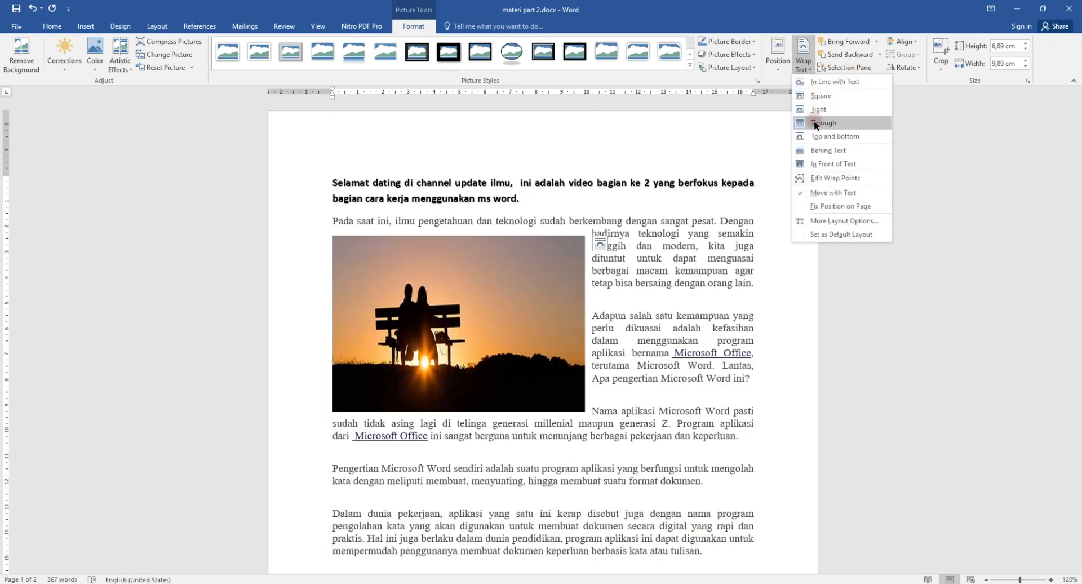
{"action": "left_click", "coordinate": [828, 150]}
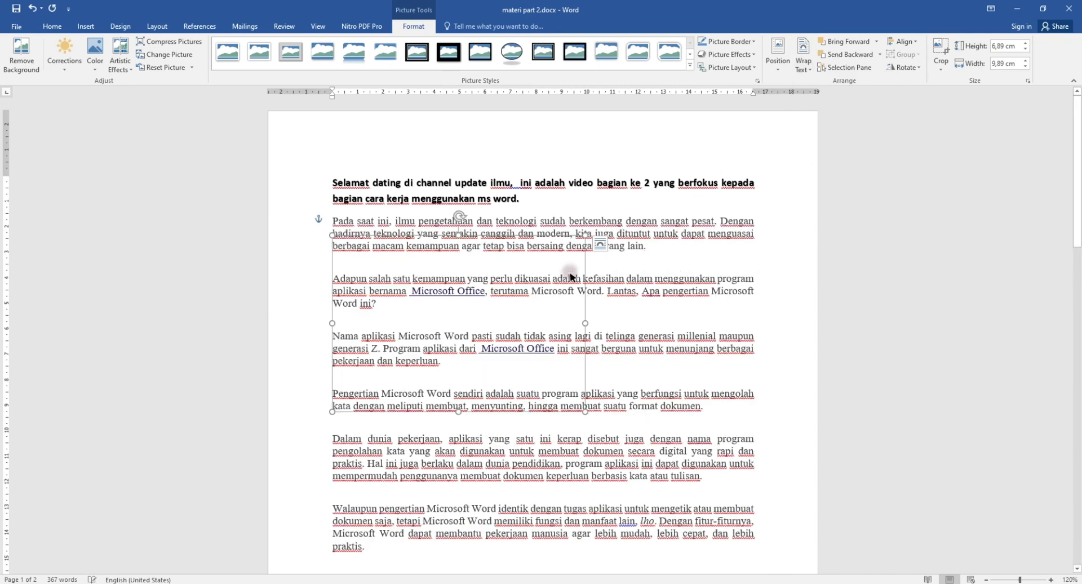
Undo the Behind Text wrapping and move the picture to the left margin beside the first body paragraph
{"action": "left_click_drag", "start_coordinate": [409, 276], "coordinate": [418, 267]}
{"action": "left_click", "coordinate": [418, 266]}
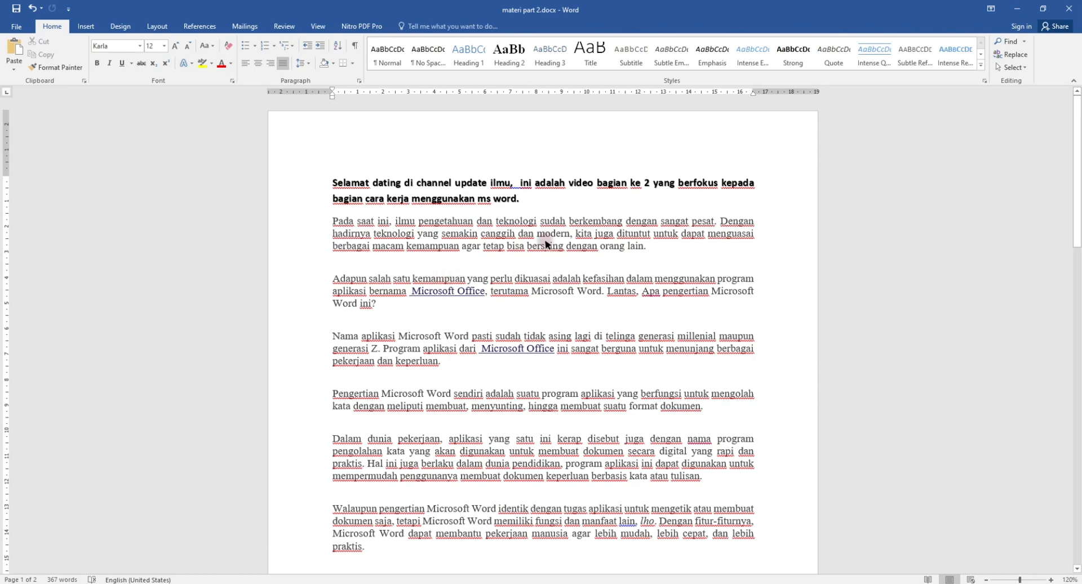
{"action": "key", "text": "ctrl+z"}
{"action": "left_click_drag", "start_coordinate": [544, 242], "coordinate": [480, 278]}
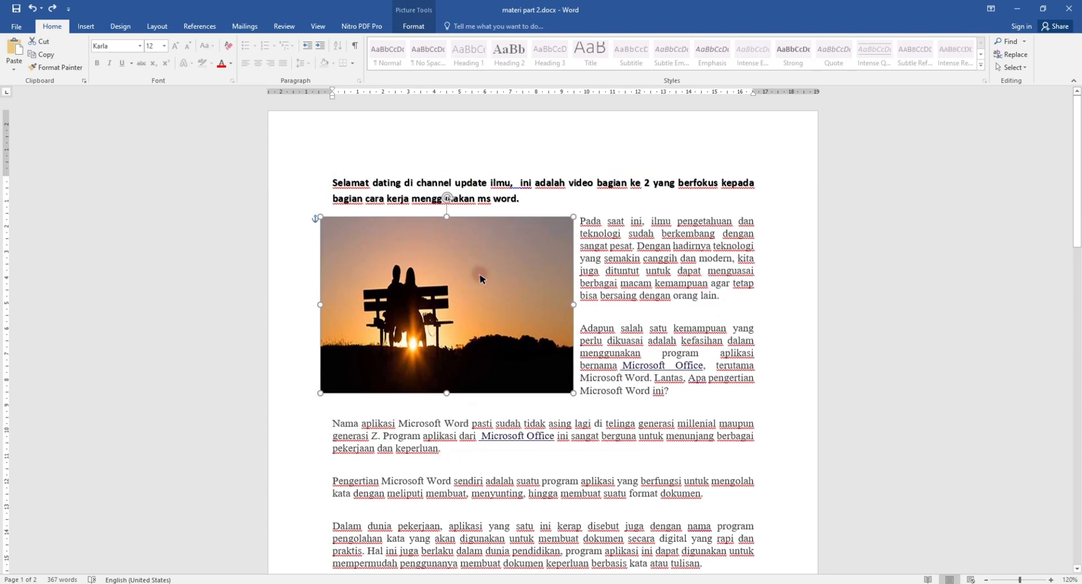
Shrink the picture proportionally to about 8.21 cm wide by 5.72 cm high
{"action": "left_click_drag", "start_coordinate": [575, 397], "coordinate": [520, 365]}
{"action": "left_click", "coordinate": [706, 162]}
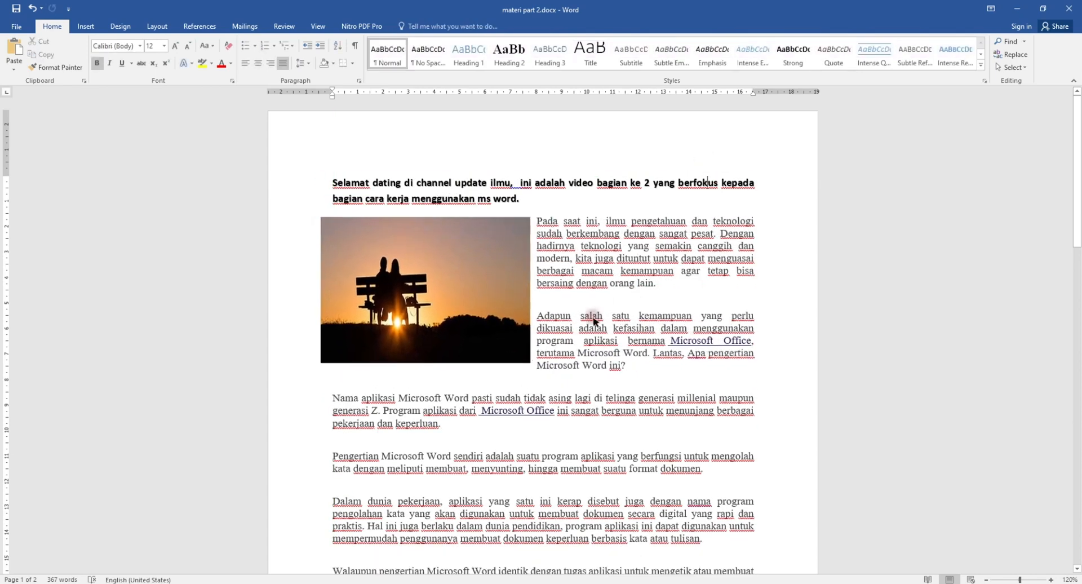
{"action": "scroll", "coordinate": [591, 321], "scroll_direction": "down", "scroll_amount": 5}
{"action": "scroll", "coordinate": [592, 327], "scroll_direction": "up", "scroll_amount": 5}
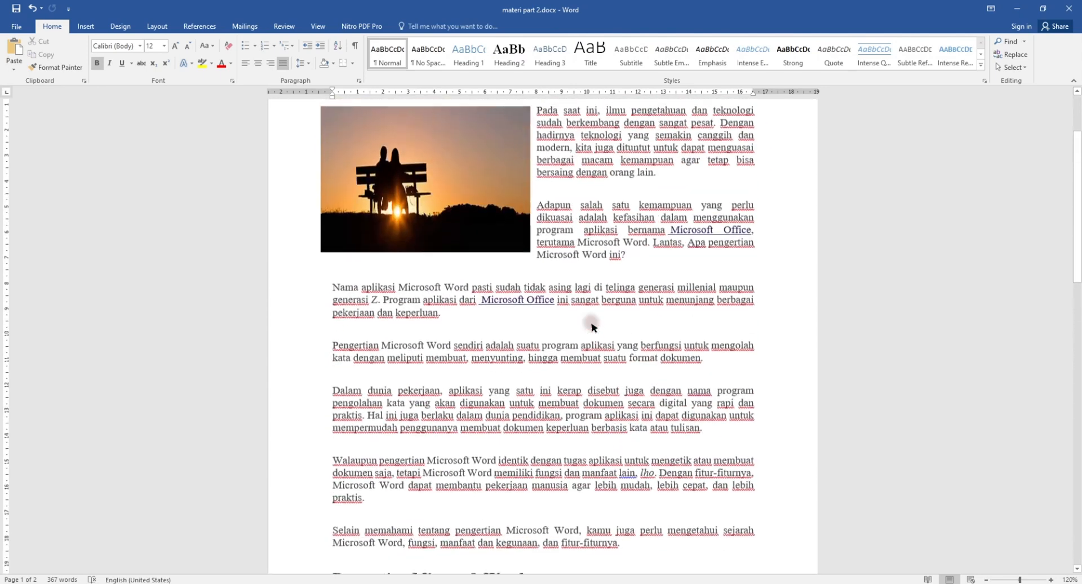
Examine the text wrapping and position options available for the selected picture
{"action": "left_click", "coordinate": [426, 294]}
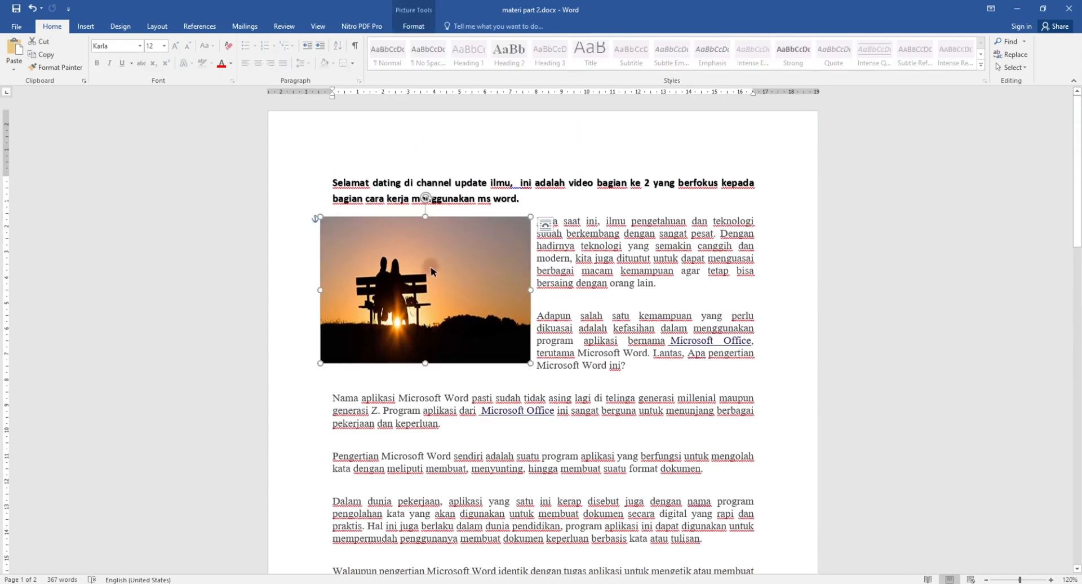
{"action": "right_click", "coordinate": [431, 270]}
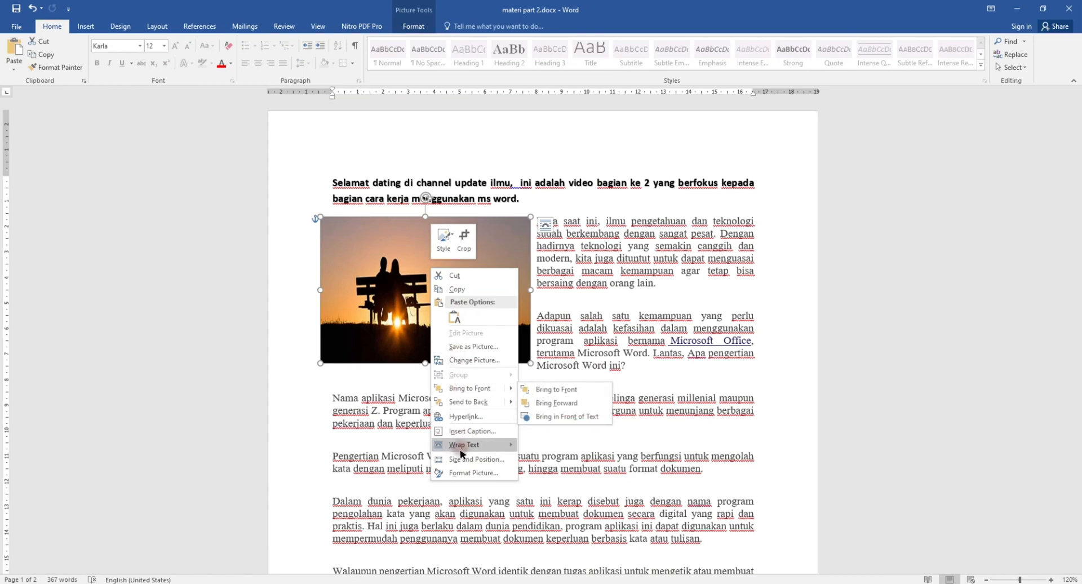
{"action": "mouse_move", "coordinate": [488, 447]}
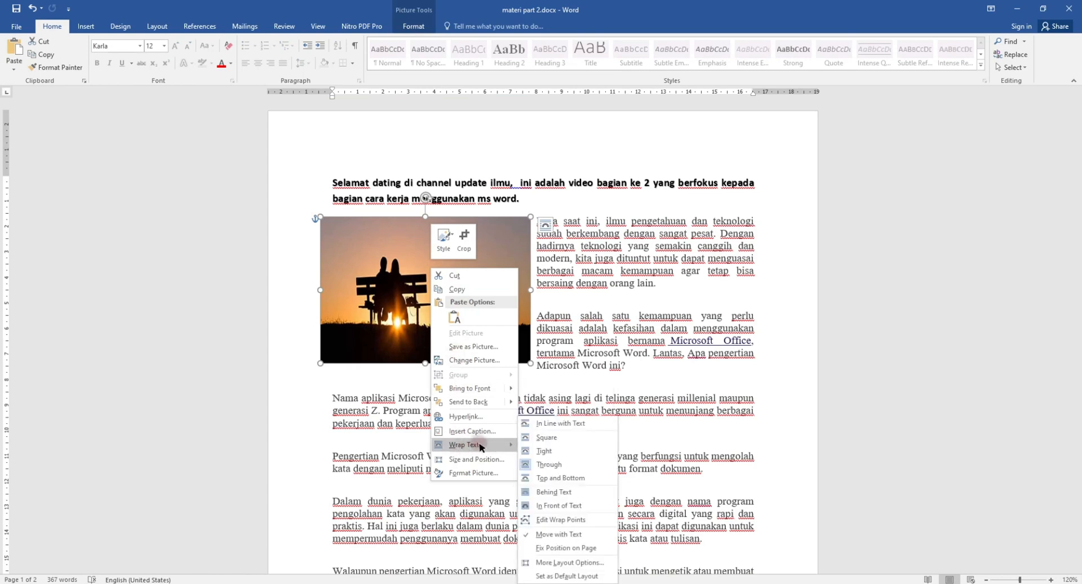
{"action": "left_click", "coordinate": [375, 288]}
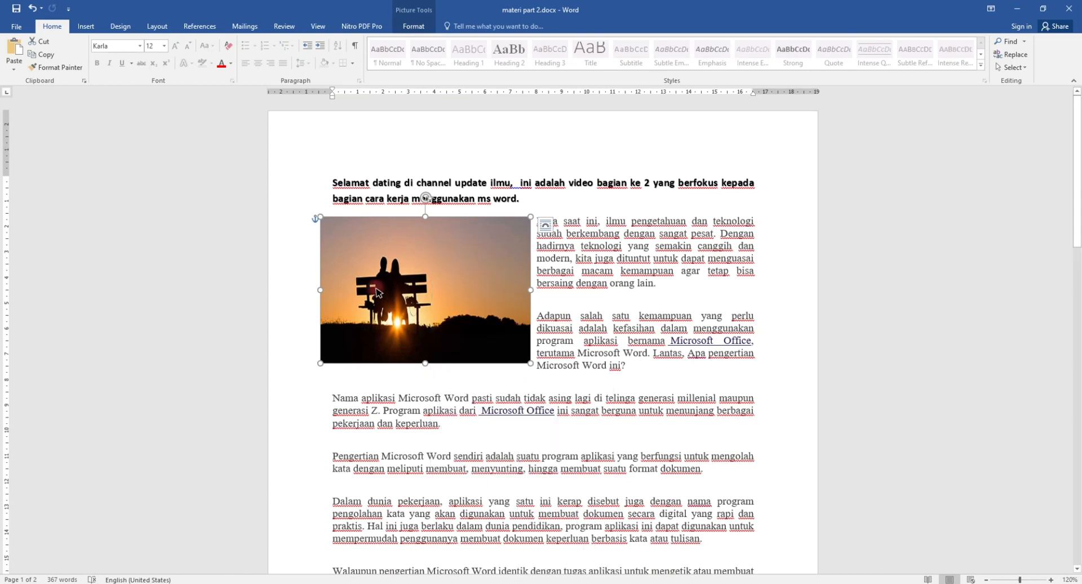
{"action": "left_click", "coordinate": [86, 28]}
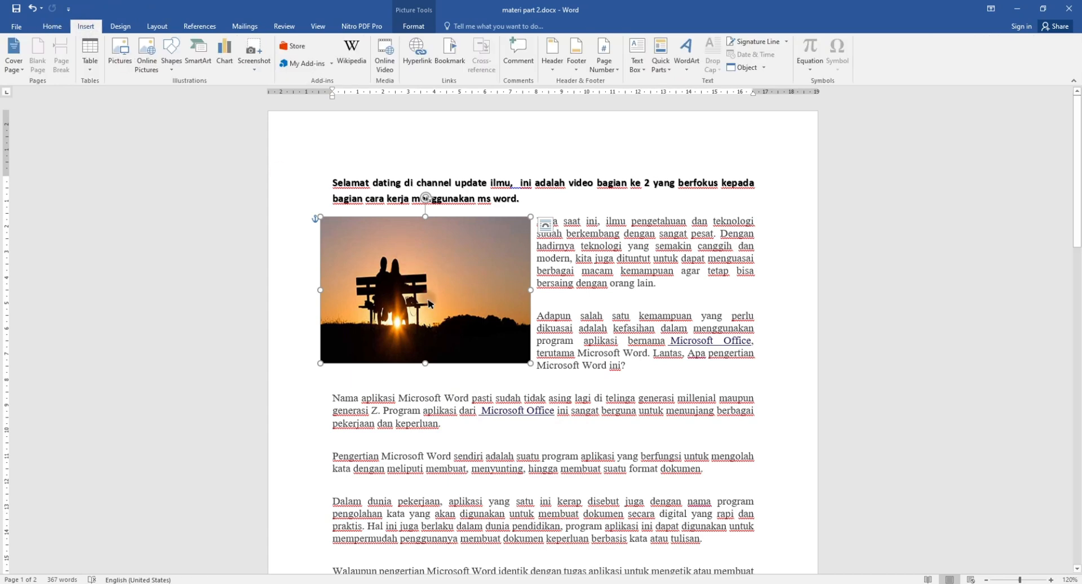
{"action": "left_click", "coordinate": [45, 29]}
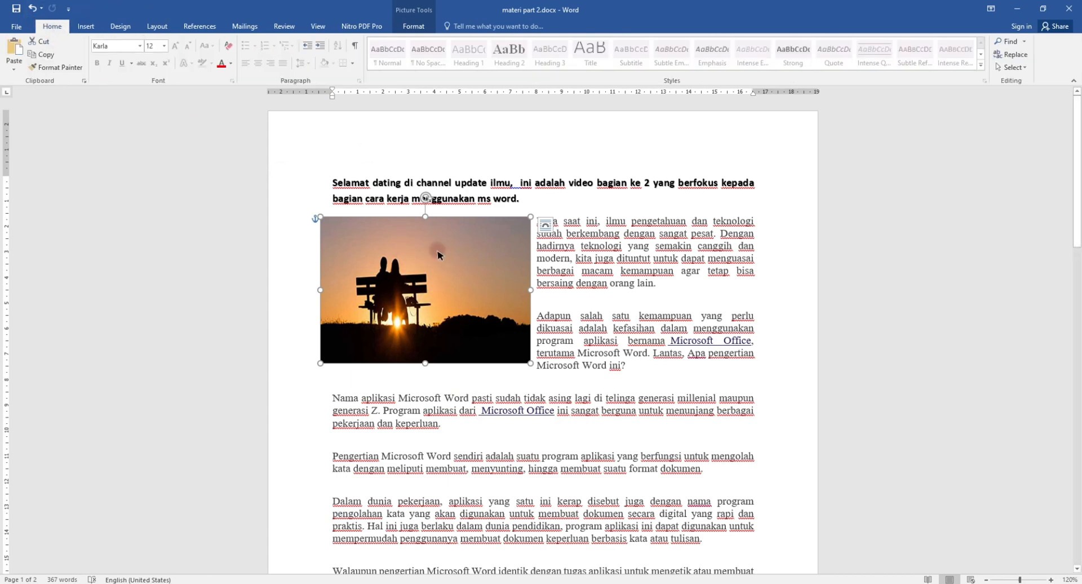
{"action": "double_click", "coordinate": [434, 264]}
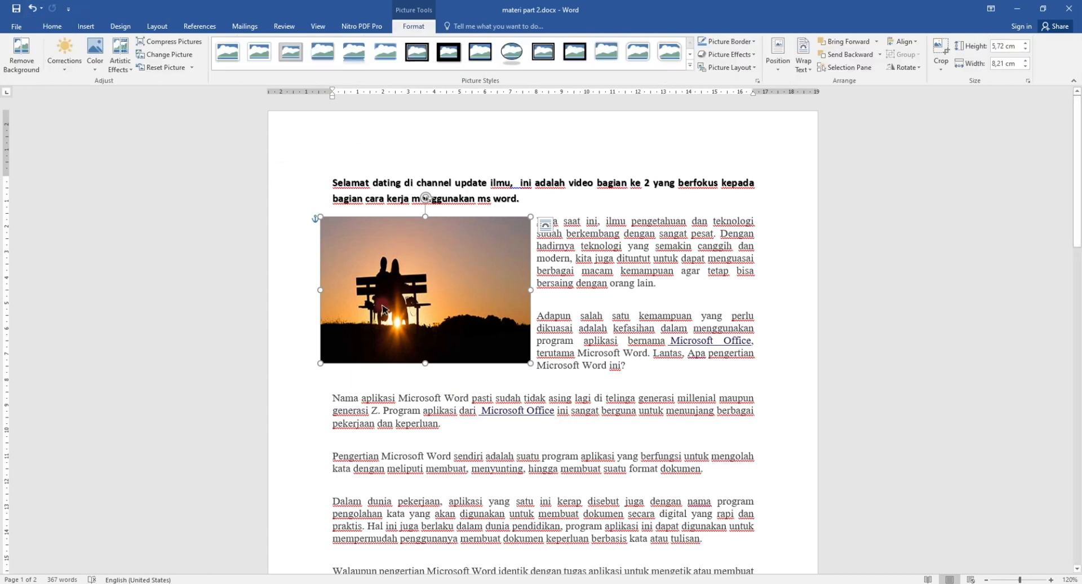
{"action": "left_click", "coordinate": [808, 70]}
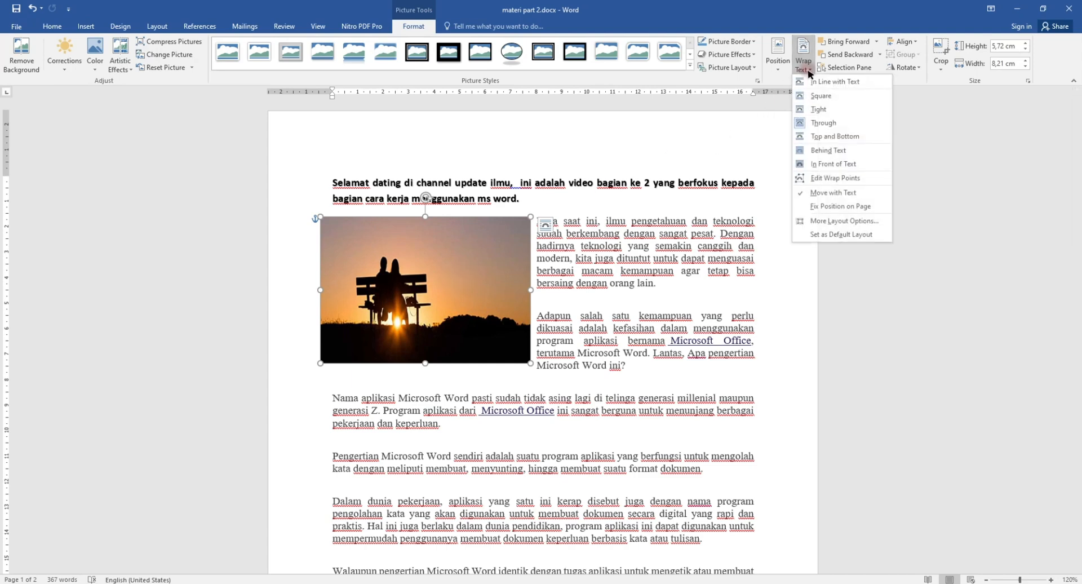
{"action": "left_click", "coordinate": [780, 70]}
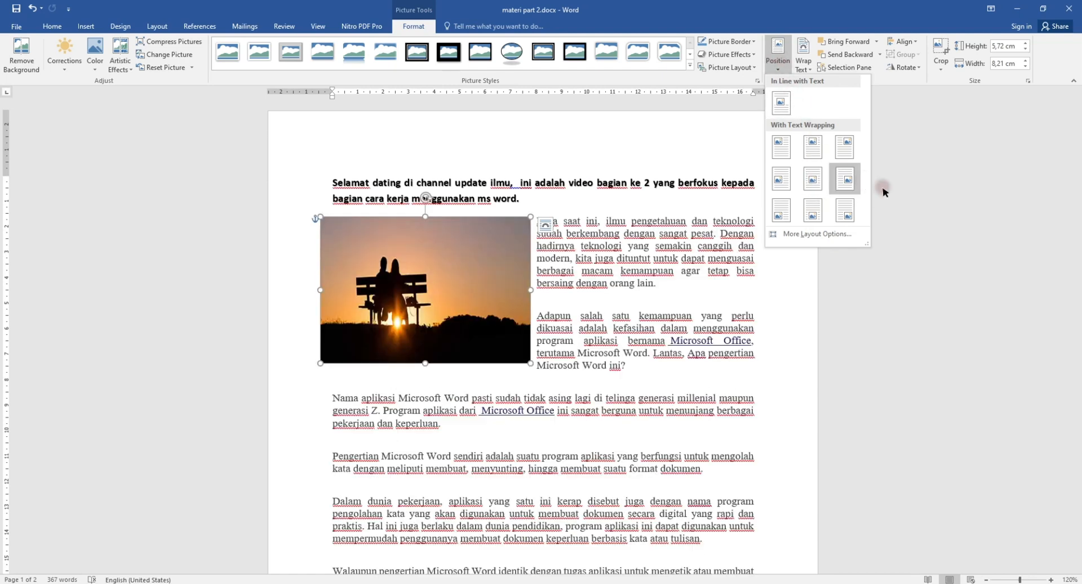
Set the picture's wrapping to In Line with Text and move it into the second line of the first body paragraph
{"action": "left_click", "coordinate": [802, 62]}
{"action": "left_click", "coordinate": [831, 79]}
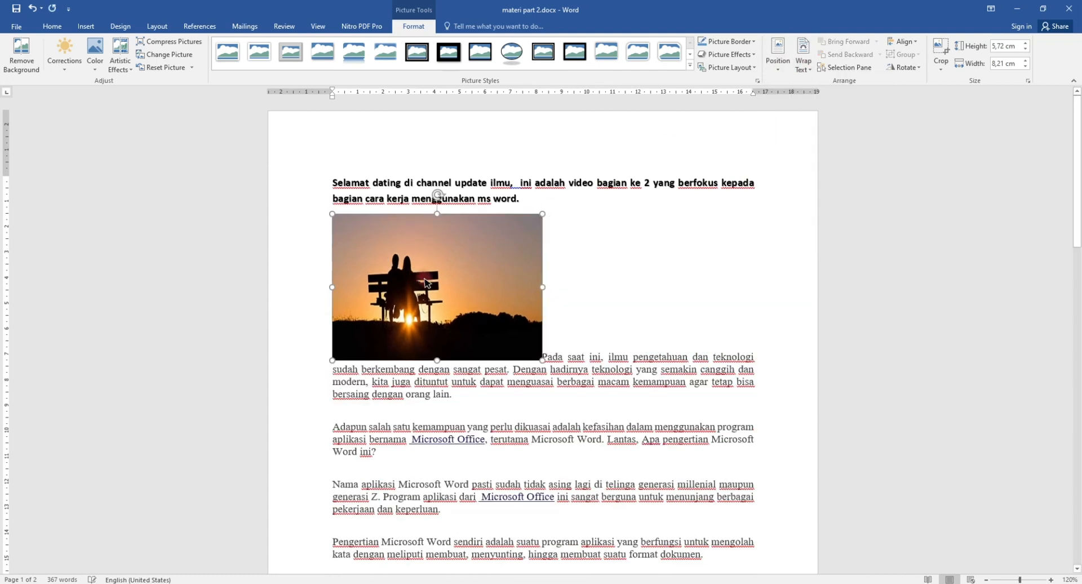
{"action": "left_click_drag", "start_coordinate": [427, 282], "coordinate": [508, 235]}
{"action": "left_click_drag", "start_coordinate": [453, 282], "coordinate": [471, 281]}
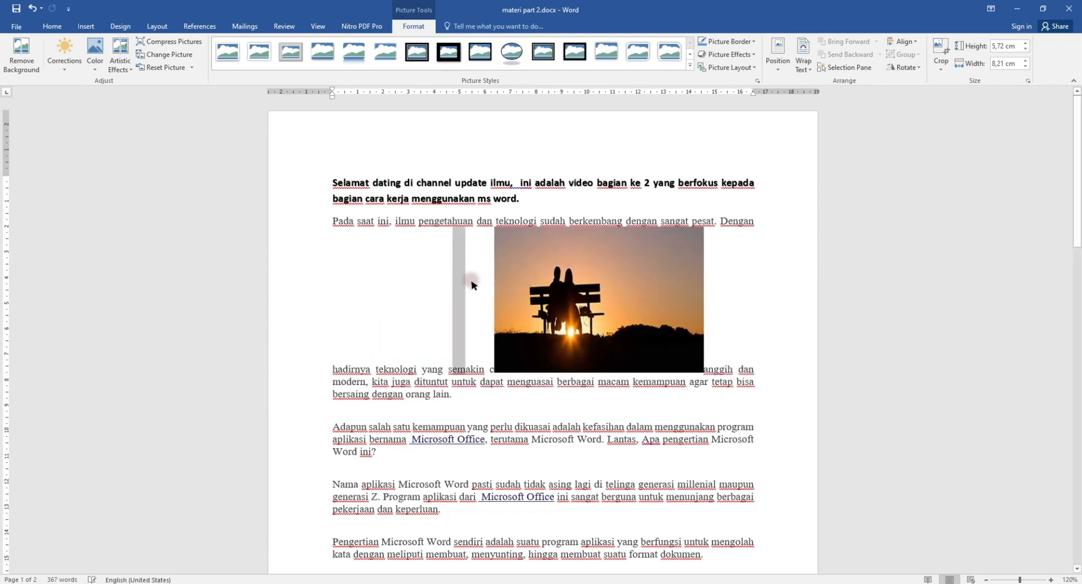
Select the picture within the first body paragraph and set its text wrapping to Square
{"action": "left_click", "coordinate": [588, 298]}
{"action": "double_click", "coordinate": [588, 298]}
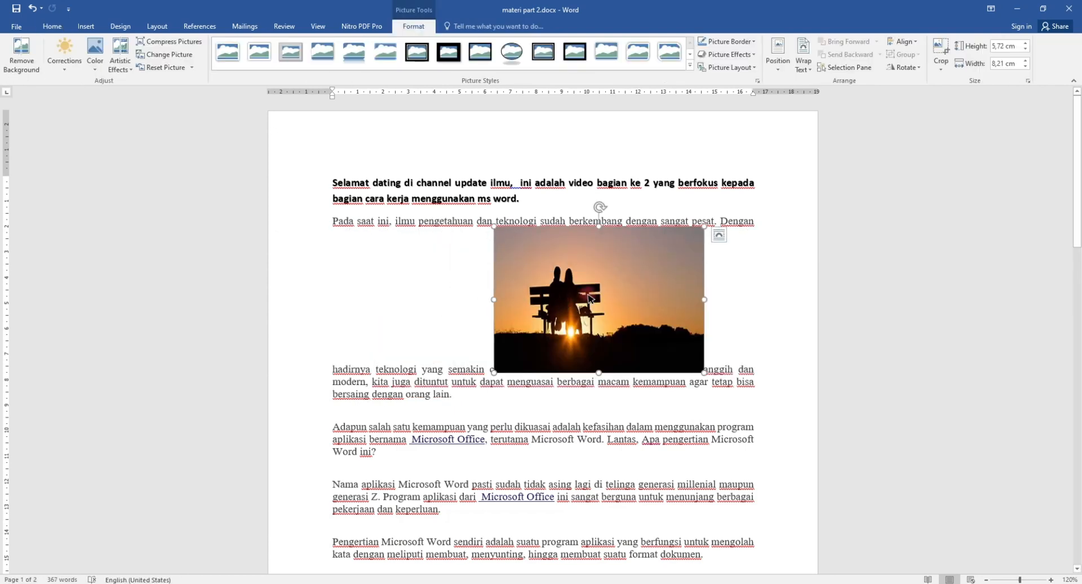
{"action": "left_click", "coordinate": [803, 56]}
{"action": "left_click", "coordinate": [833, 102]}
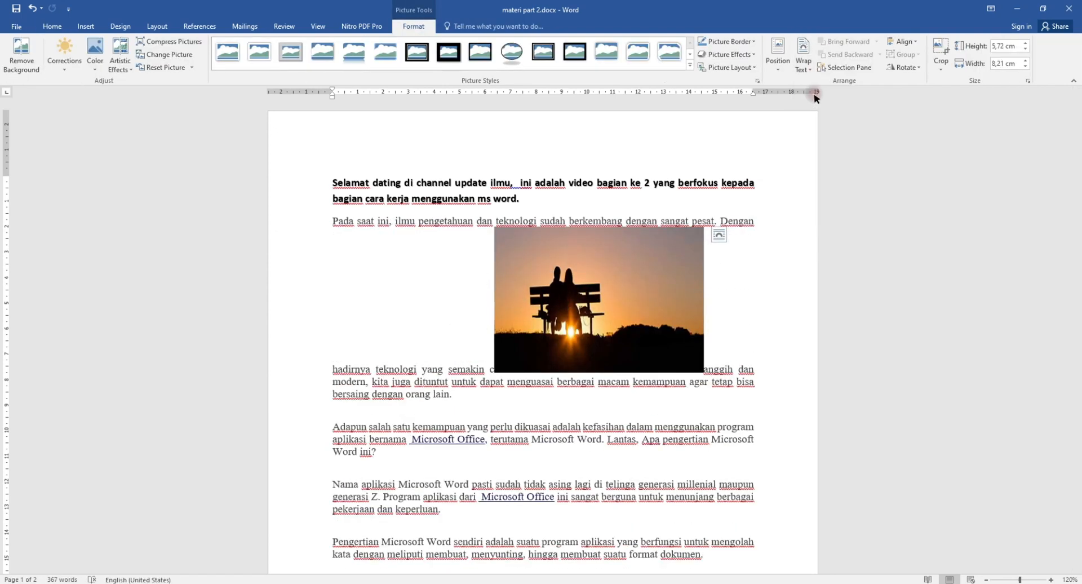